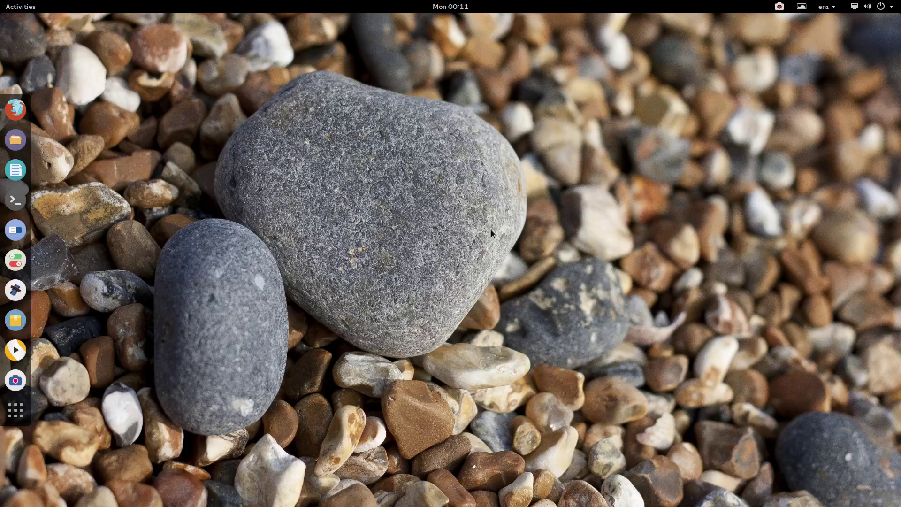
- Launch Firefox, nudge its window right, and scroll to Variety's Installation on Ubuntu commands
{"action": "left_click", "coordinate": [15, 110]}
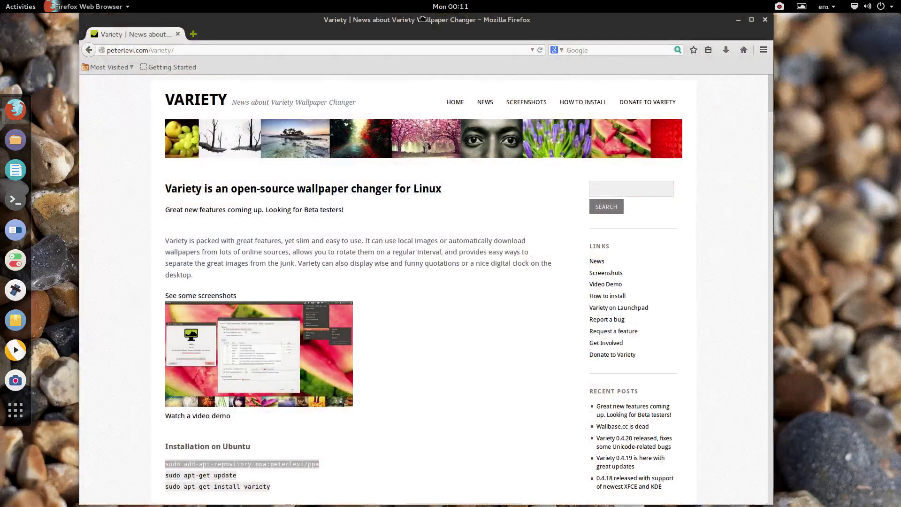
{"action": "left_click_drag", "start_coordinate": [429, 18], "coordinate": [441, 18]}
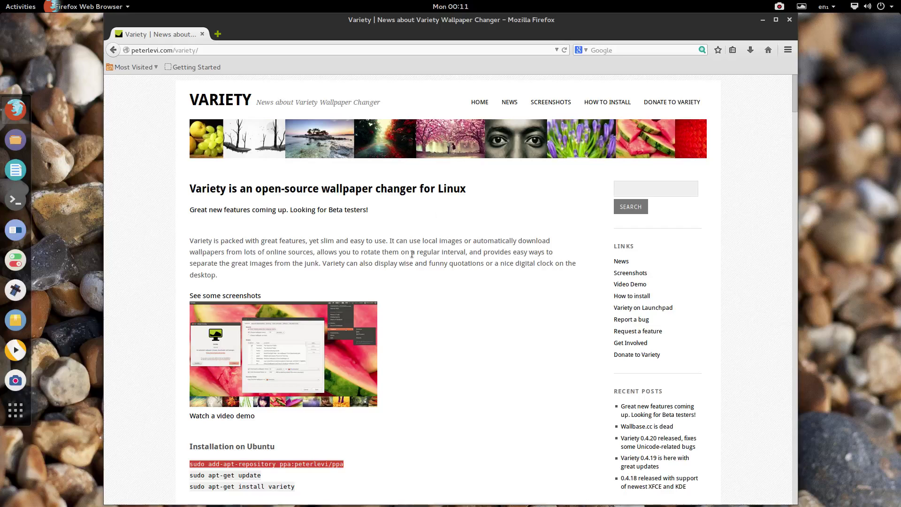
{"action": "scroll", "coordinate": [399, 268], "scroll_direction": "down", "scroll_amount": 5}
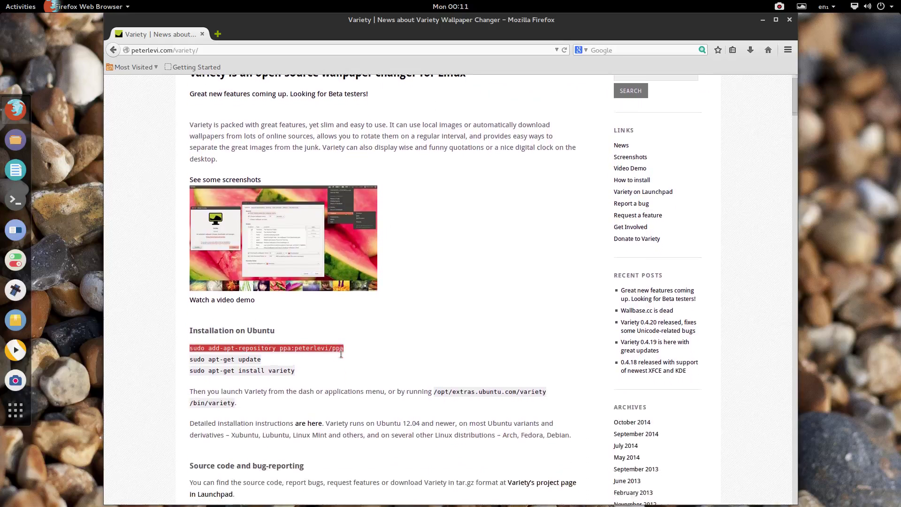
{"action": "scroll", "coordinate": [341, 354], "scroll_direction": "down", "scroll_amount": 5}
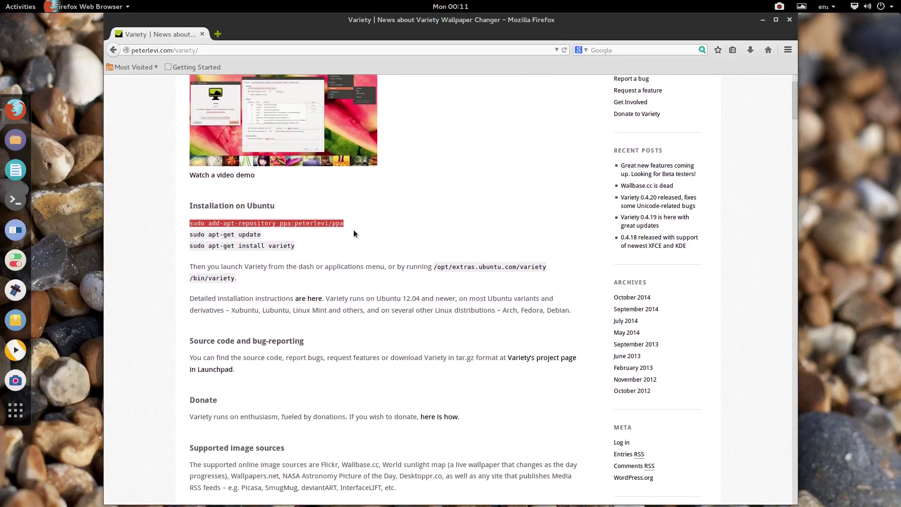
- Copy the sudo add-apt-repository ppa:peterlevi/ppa command and paste it into the drop-down terminal
{"action": "right_click", "coordinate": [288, 222]}
{"action": "left_click", "coordinate": [299, 230]}
{"action": "key", "text": "F12"}
{"action": "key", "text": "ctrl+shift+v"}
{"action": "right_click", "coordinate": [172, 68]}
{"action": "left_click", "coordinate": [270, 23]}
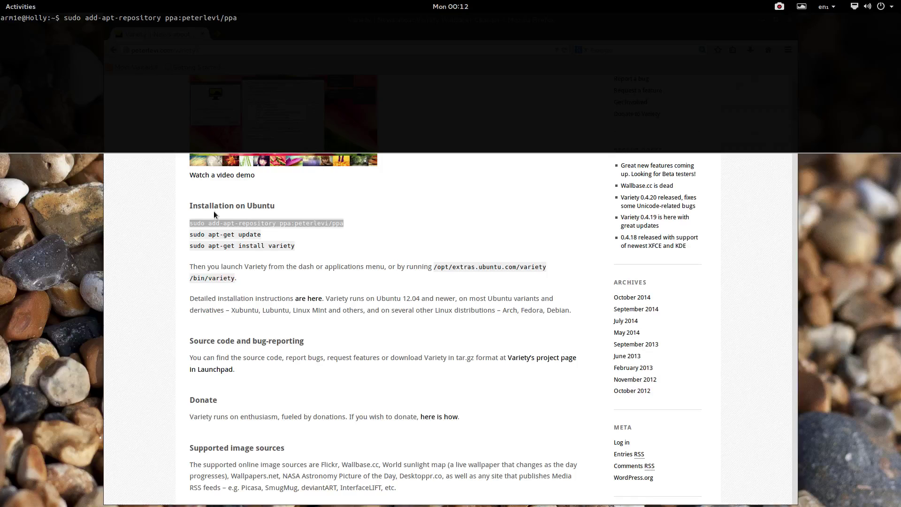
- Replace it with sudo apt-get update and run it, entering the administrator password
{"action": "left_click", "coordinate": [221, 232]}
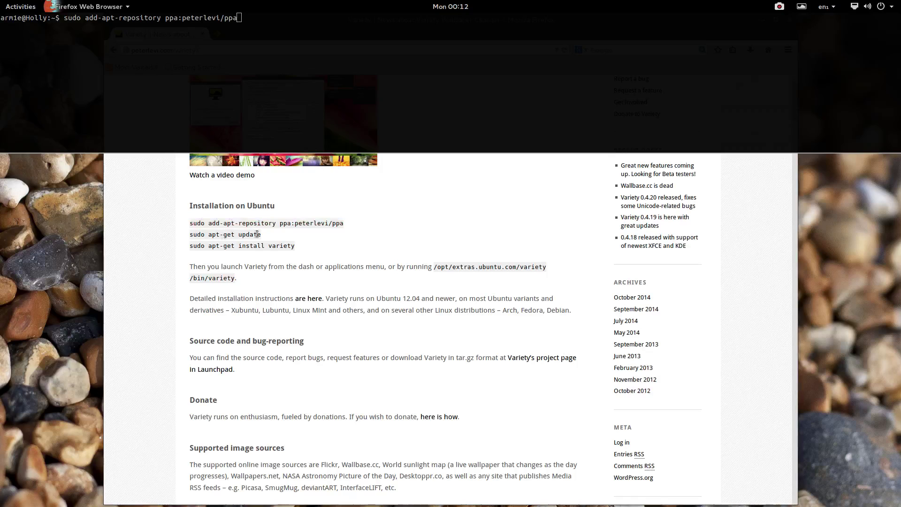
{"action": "left_click_drag", "start_coordinate": [261, 234], "coordinate": [190, 234]}
{"action": "right_click", "coordinate": [255, 233]}
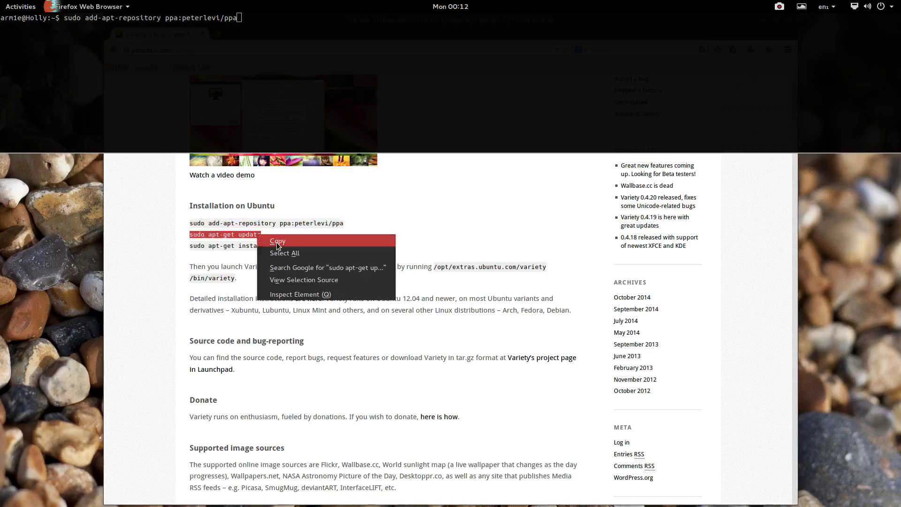
{"action": "left_click", "coordinate": [278, 236]}
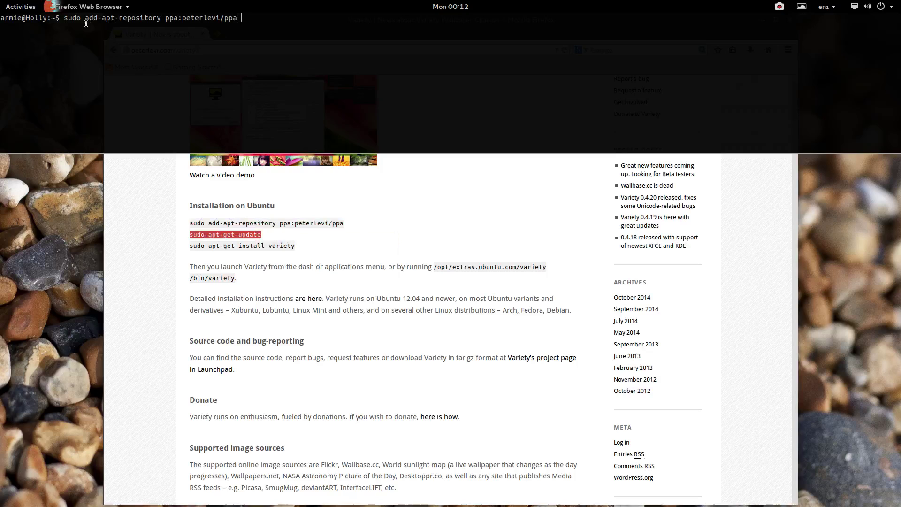
{"action": "left_click", "coordinate": [127, 44]}
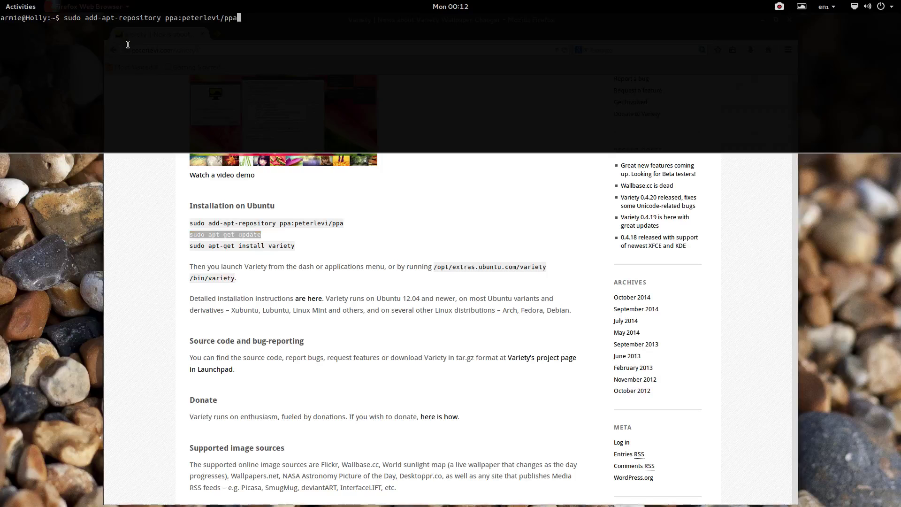
{"action": "key", "text": "BackSpace"}
{"action": "key", "text": "BackSpace"}
{"action": "key", "text": "BackSpace"}
{"action": "key", "text": "BackSpace"}
{"action": "key", "text": "BackSpace"}
{"action": "key", "text": "BackSpace"}
{"action": "key", "text": "BackSpace"}
{"action": "key", "text": "BackSpace"}
{"action": "key", "text": "BackSpace"}
{"action": "key", "text": "BackSpace"}
{"action": "key", "text": "BackSpace"}
{"action": "key", "text": "BackSpace"}
{"action": "key", "text": "BackSpace"}
{"action": "key", "text": "BackSpace"}
{"action": "key", "text": "BackSpace"}
{"action": "key", "text": "BackSpace"}
{"action": "key", "text": "BackSpace"}
{"action": "key", "text": "BackSpace"}
{"action": "key", "text": "BackSpace"}
{"action": "key", "text": "BackSpace"}
{"action": "key", "text": "BackSpace"}
{"action": "key", "text": "BackSpace"}
{"action": "key", "text": "BackSpace"}
{"action": "key", "text": "BackSpace"}
{"action": "key", "text": "BackSpace"}
{"action": "key", "text": "BackSpace"}
{"action": "key", "text": "BackSpace"}
{"action": "key", "text": "BackSpace"}
{"action": "middle_click", "coordinate": [128, 44]}
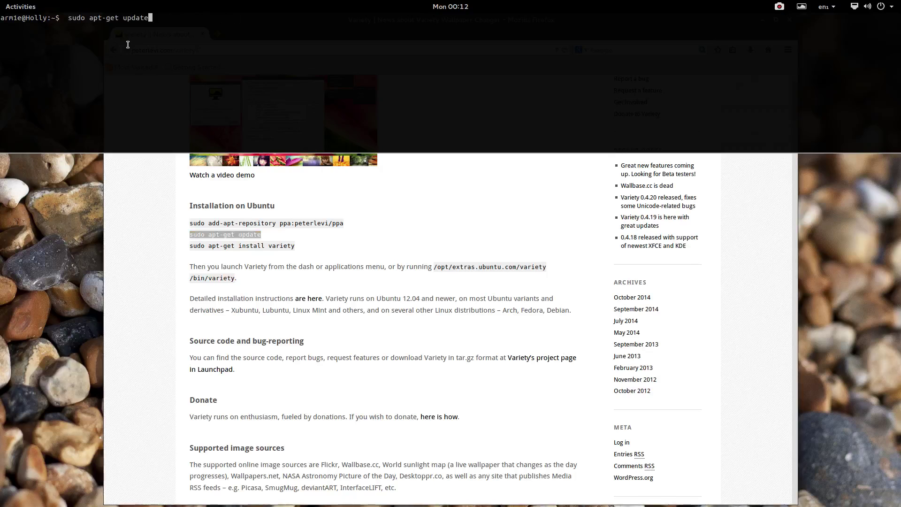
{"action": "key", "text": "Return"}
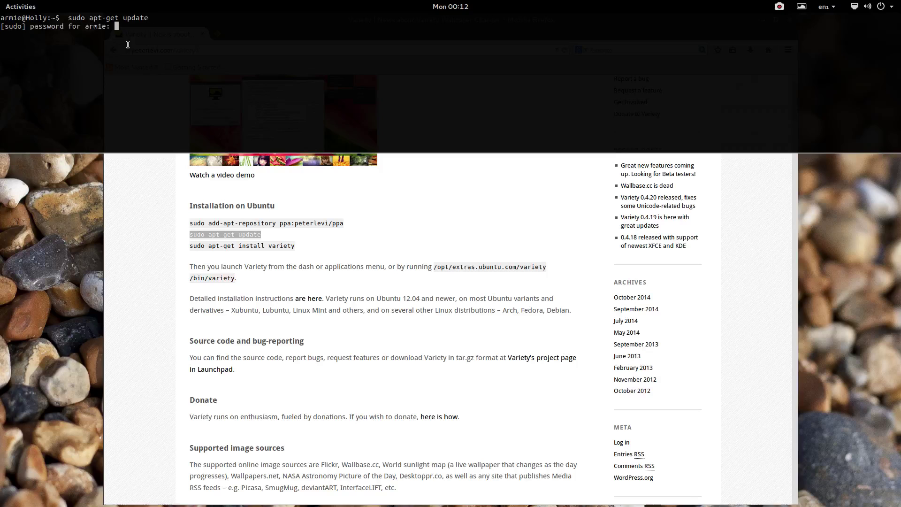
{"action": "key", "text": "Return"}
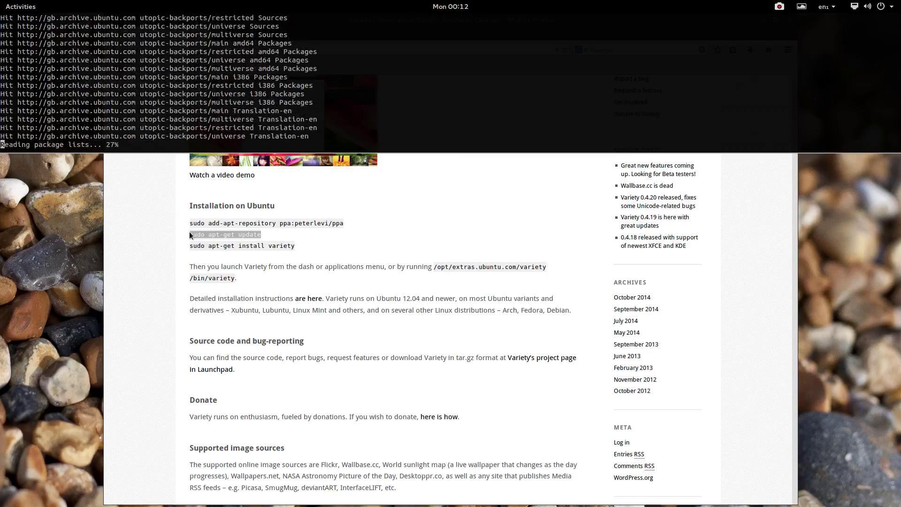
- Paste the sudo apt-get install variety line, erase it again, and hide the terminal
{"action": "left_click", "coordinate": [212, 247]}
{"action": "triple_click", "coordinate": [211, 247]}
{"action": "right_click", "coordinate": [210, 246]}
{"action": "left_click", "coordinate": [235, 255]}
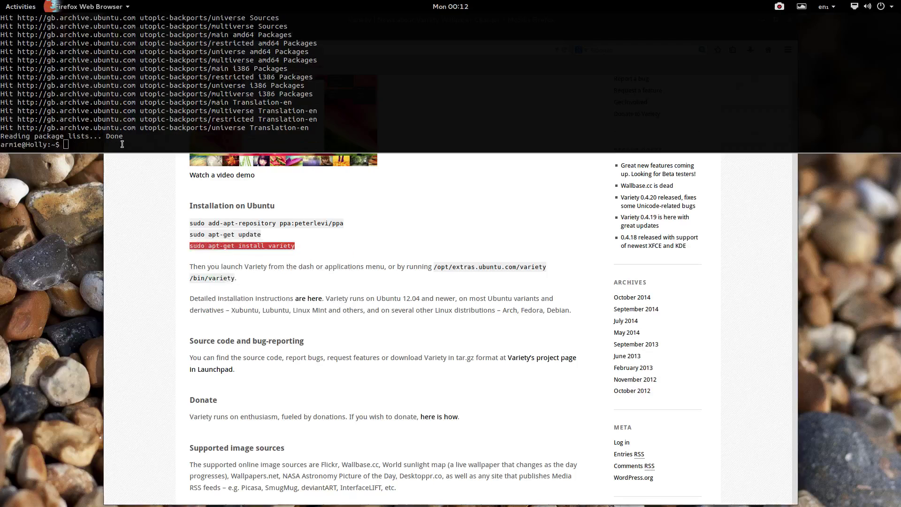
{"action": "right_click", "coordinate": [121, 143]}
{"action": "left_click", "coordinate": [165, 170]}
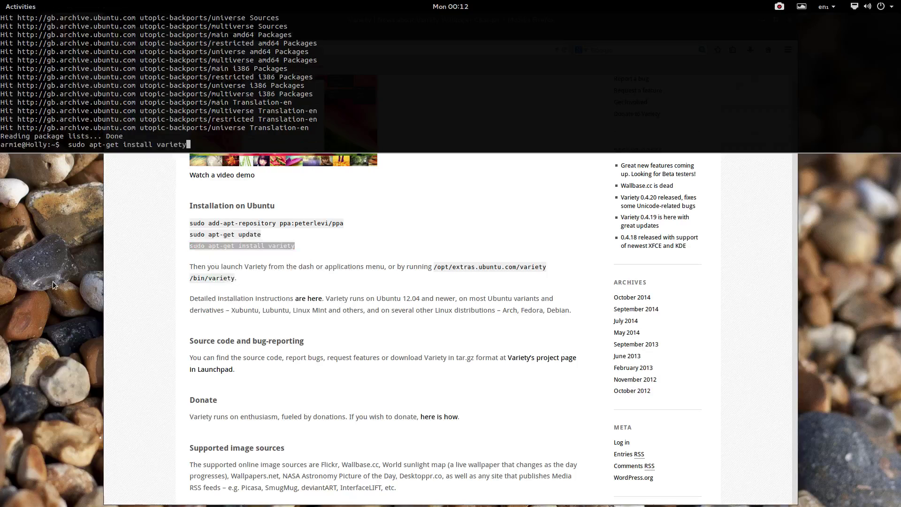
{"action": "key", "text": "BackSpace"}
{"action": "key", "text": "BackSpace"}
{"action": "key", "text": "BackSpace"}
{"action": "key", "text": "BackSpace"}
{"action": "key", "text": "BackSpace"}
{"action": "key", "text": "BackSpace"}
{"action": "key", "text": "BackSpace"}
{"action": "key", "text": "BackSpace"}
{"action": "key", "text": "BackSpace"}
{"action": "key", "text": "BackSpace"}
{"action": "key", "text": "BackSpace"}
{"action": "key", "text": "BackSpace"}
{"action": "key", "text": "BackSpace"}
{"action": "key", "text": "BackSpace"}
{"action": "key", "text": "BackSpace"}
{"action": "key", "text": "BackSpace"}
{"action": "key", "text": "BackSpace"}
{"action": "key", "text": "BackSpace"}
{"action": "key", "text": "BackSpace"}
{"action": "key", "text": "BackSpace"}
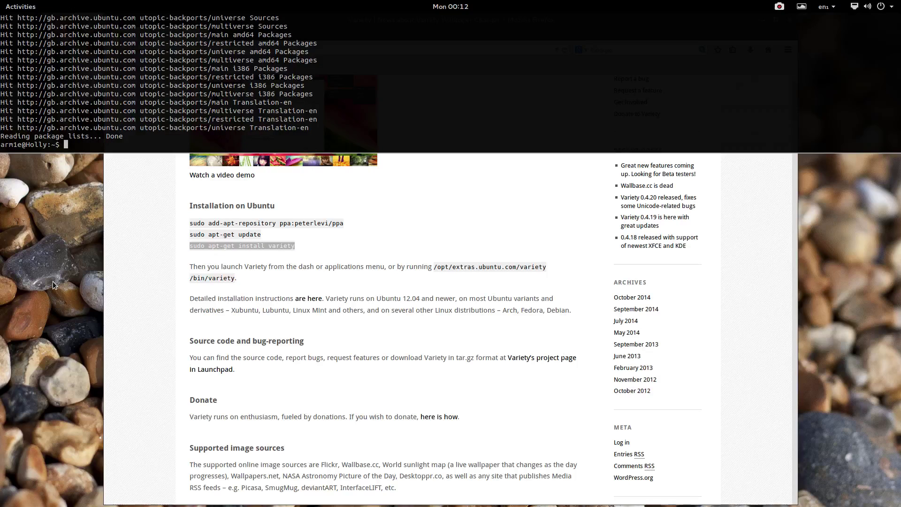
{"action": "key", "text": "F12"}
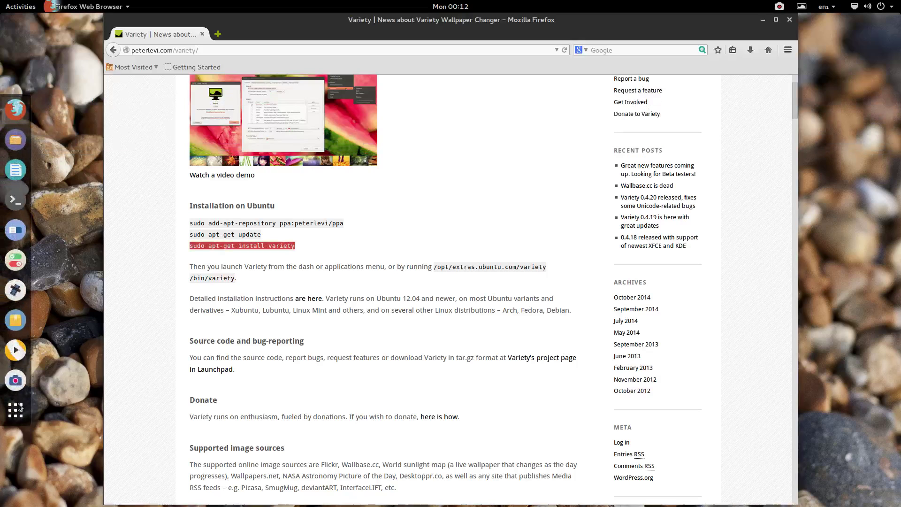
- Search 'vari' in Show Applications, launch Variety, and choose Preferences from its indicator menu
{"action": "left_click", "coordinate": [16, 411]}
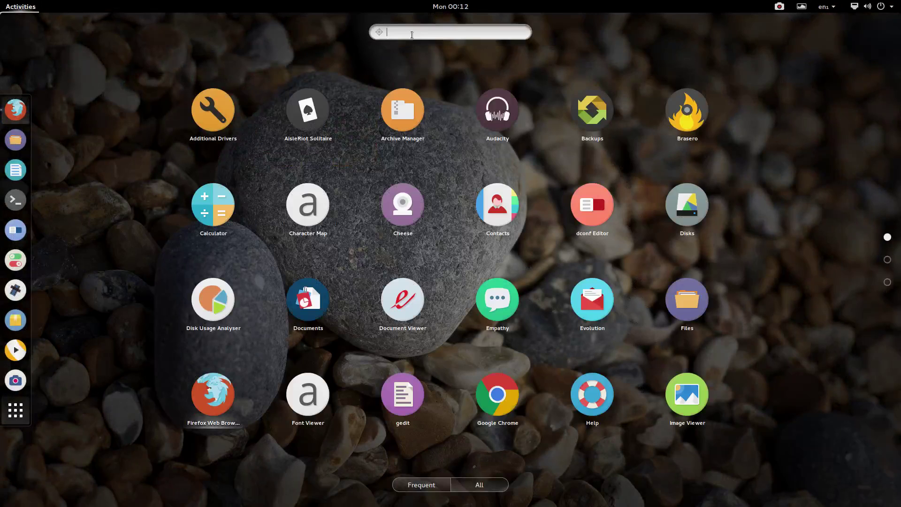
{"action": "type", "text": "vari"}
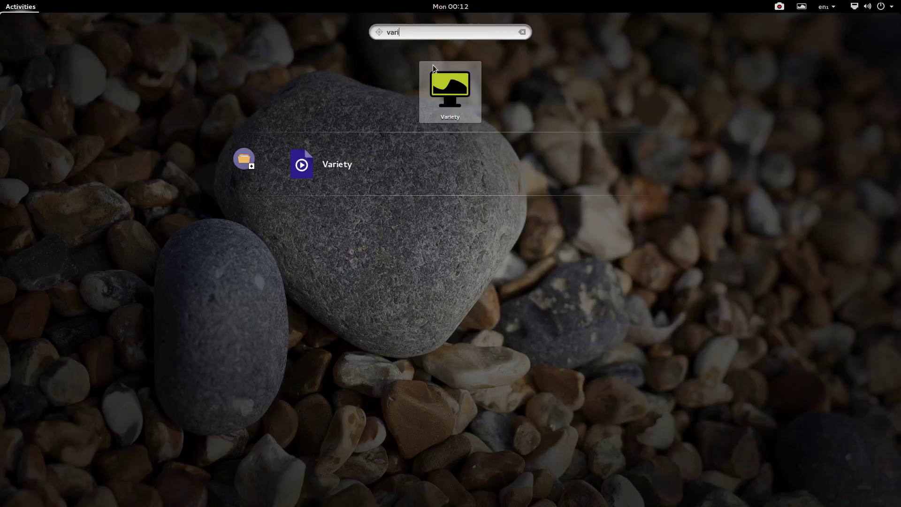
{"action": "type", "text": "`"}
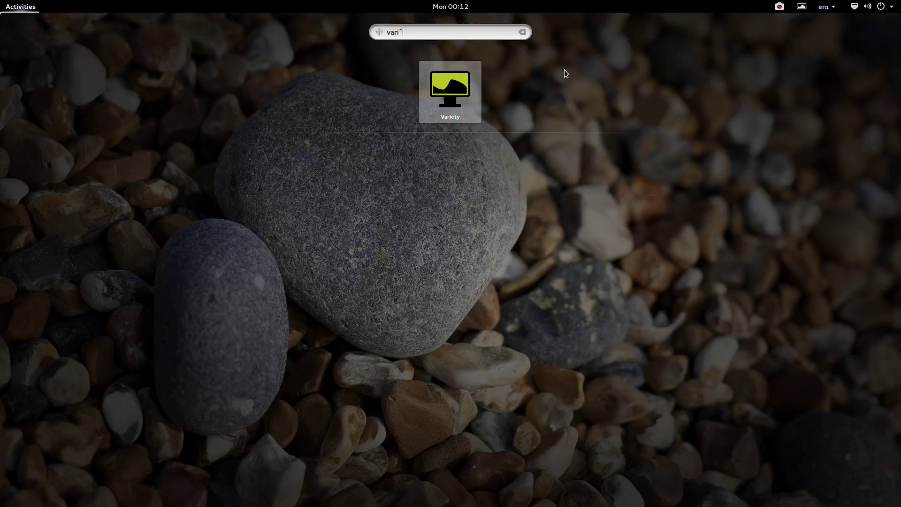
{"action": "key", "text": "Escape"}
{"action": "left_click", "coordinate": [801, 7]}
{"action": "left_click", "coordinate": [749, 135]}
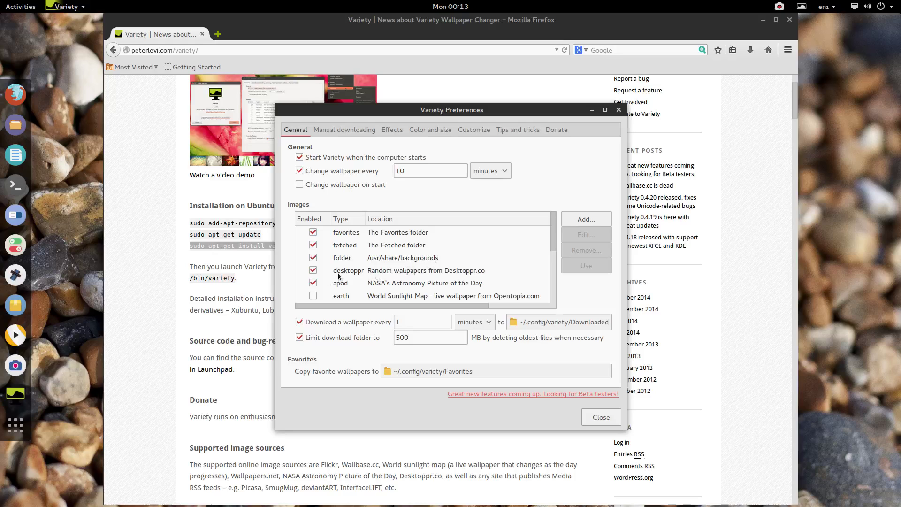
{"action": "scroll", "coordinate": [392, 270], "scroll_direction": "down", "scroll_amount": 1}
{"action": "scroll", "coordinate": [392, 270], "scroll_direction": "down", "scroll_amount": 3}
{"action": "scroll", "coordinate": [409, 272], "scroll_direction": "down", "scroll_amount": 1}
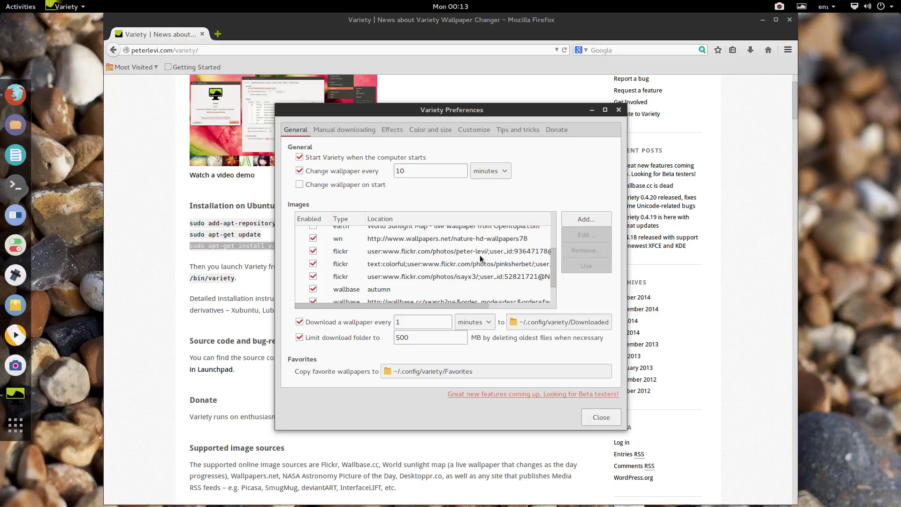
{"action": "scroll", "coordinate": [449, 273], "scroll_direction": "down", "scroll_amount": 3}
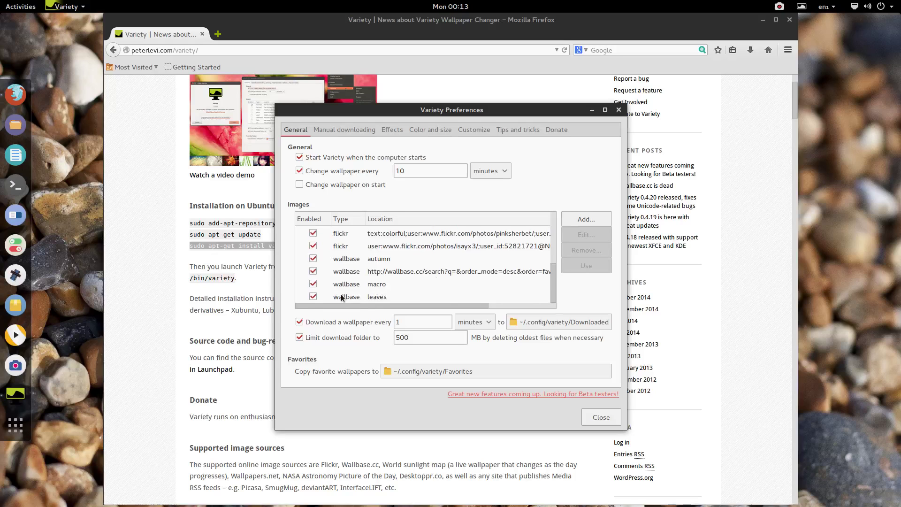
{"action": "scroll", "coordinate": [345, 298], "scroll_direction": "up", "scroll_amount": 2}
{"action": "left_click", "coordinate": [312, 273]}
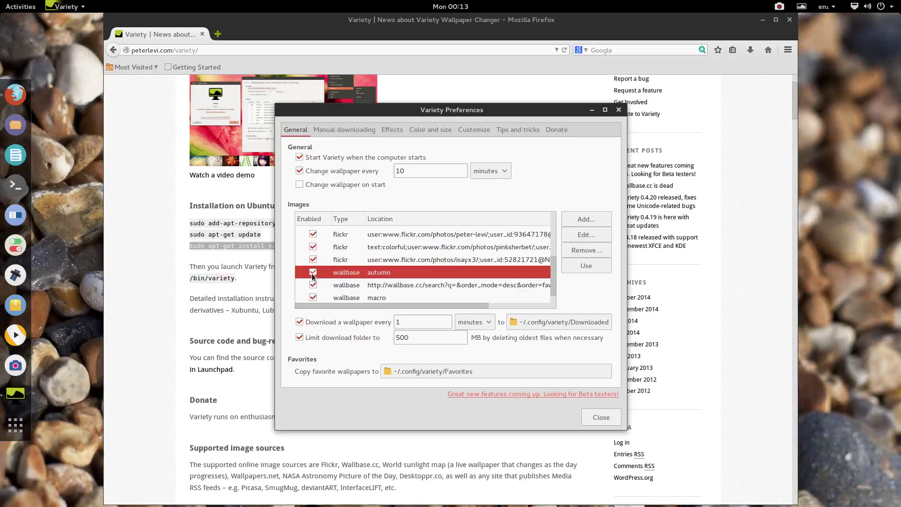
{"action": "scroll", "coordinate": [312, 276], "scroll_direction": "down", "scroll_amount": 1}
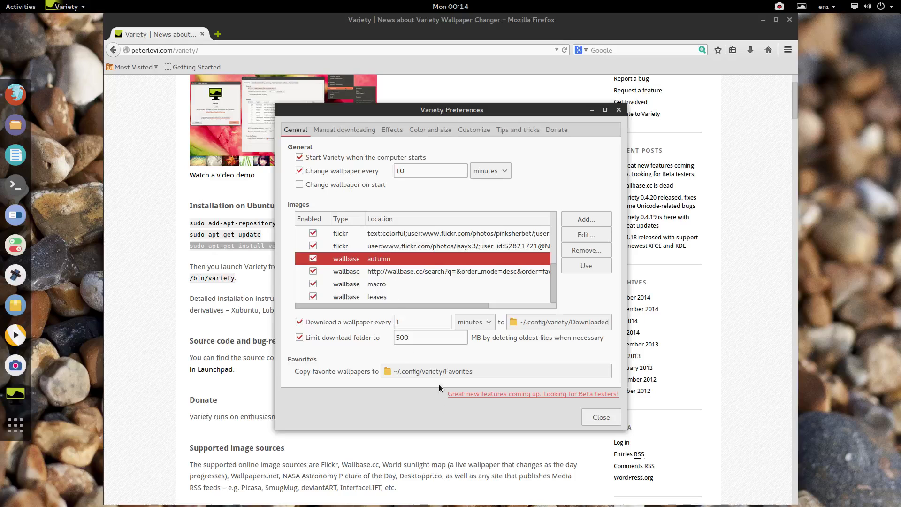
- View Manual downloading, then on General select the Favorites and Fetched folder sources
{"action": "left_click", "coordinate": [351, 131]}
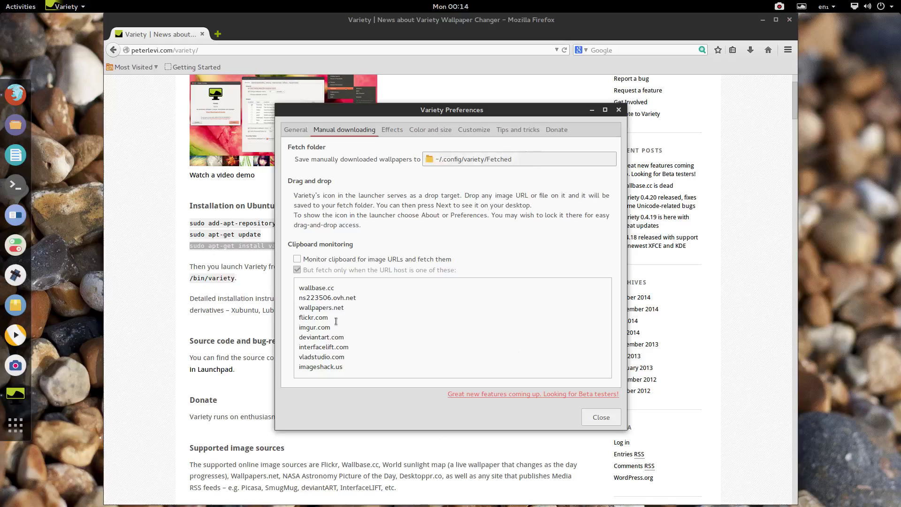
{"action": "left_click", "coordinate": [295, 130]}
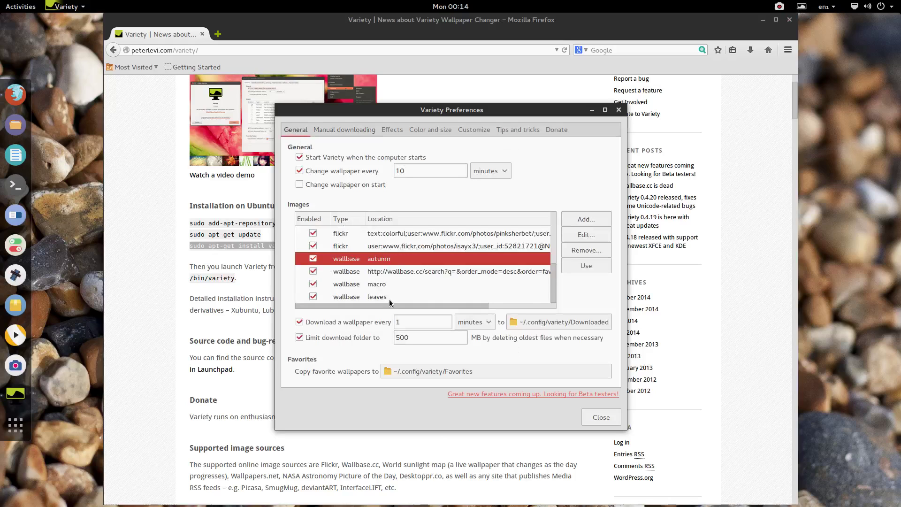
{"action": "scroll", "coordinate": [397, 267], "scroll_direction": "up", "scroll_amount": 5}
{"action": "left_click", "coordinate": [395, 233]}
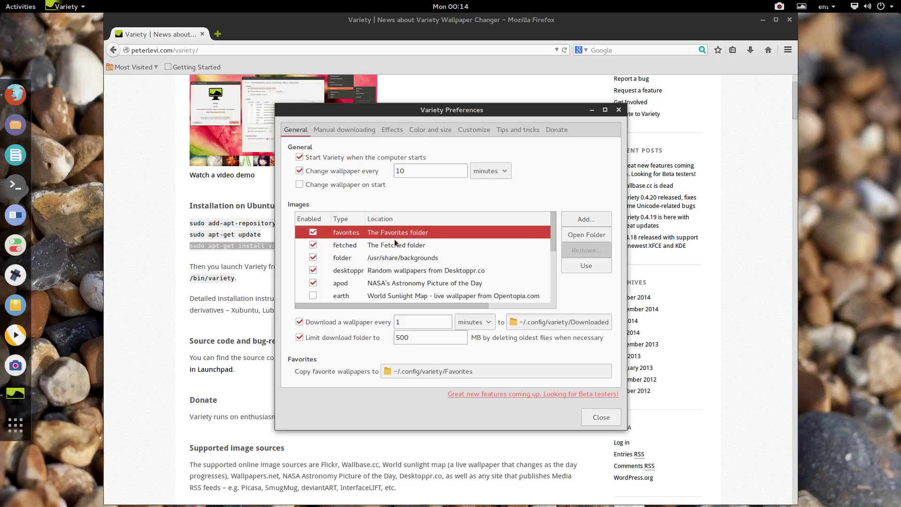
{"action": "left_click", "coordinate": [394, 244]}
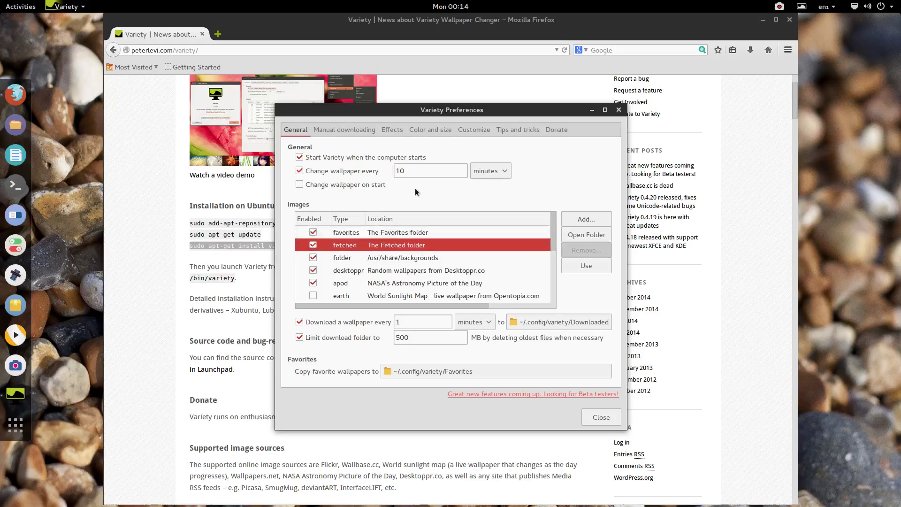
- Browse the Effects and Customize tabs and set the indicator icon to Dark, then back to Light
{"action": "left_click", "coordinate": [344, 130]}
{"action": "left_click", "coordinate": [393, 130]}
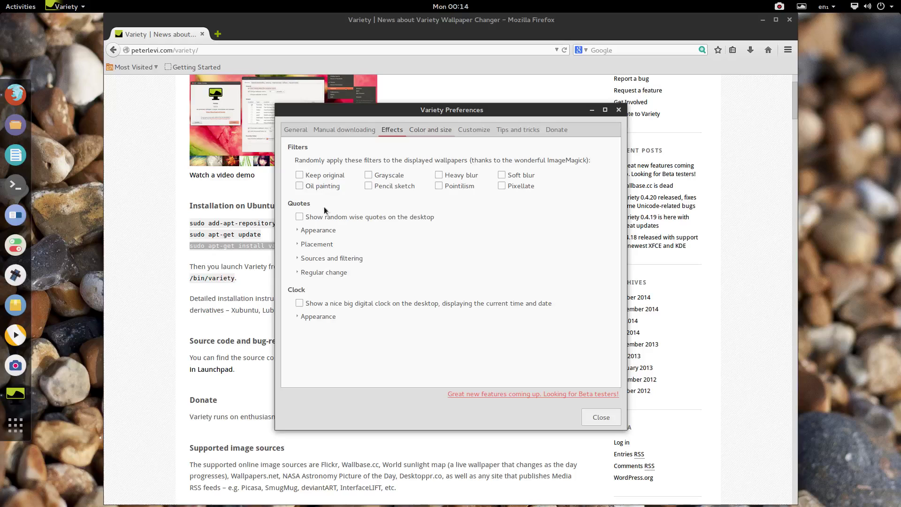
{"action": "left_click", "coordinate": [430, 131]}
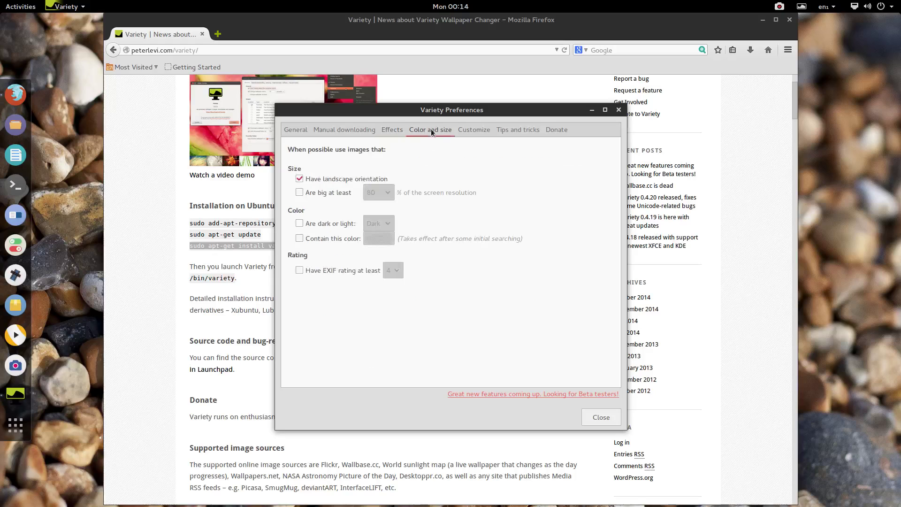
{"action": "left_click", "coordinate": [473, 131]}
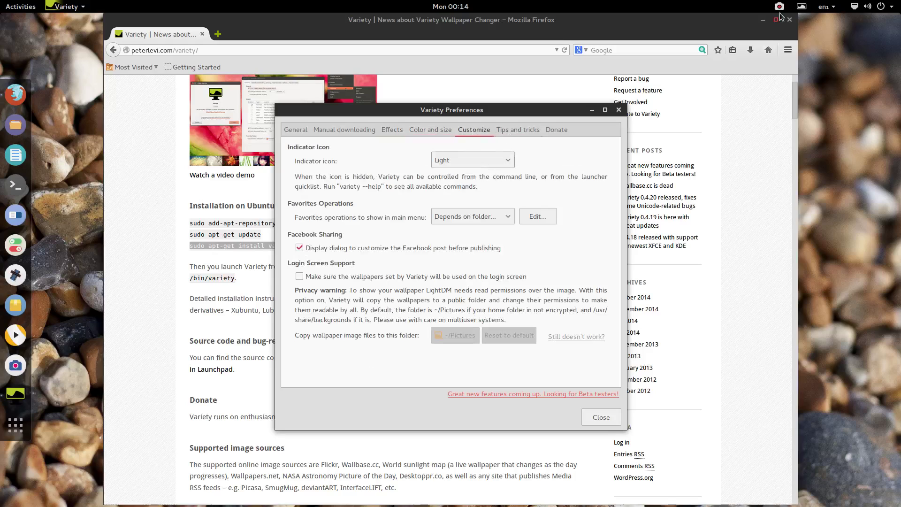
{"action": "left_click", "coordinate": [493, 165]}
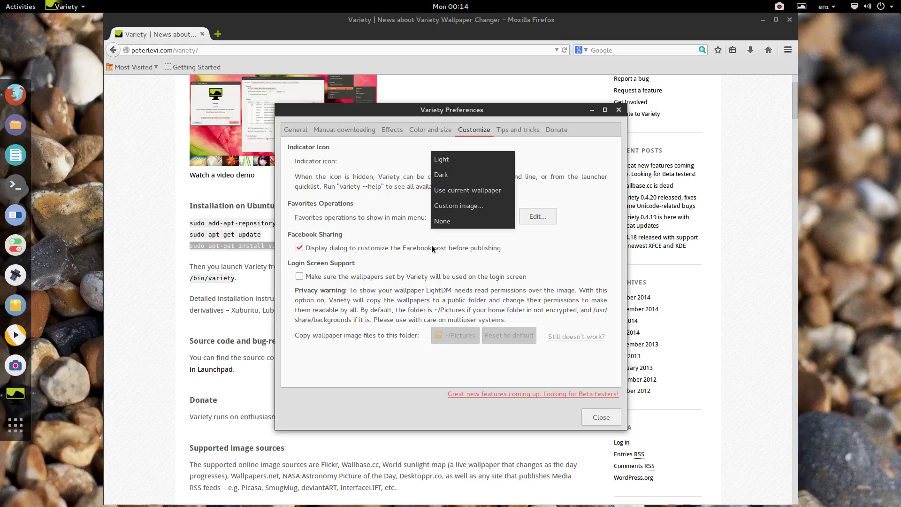
{"action": "left_click", "coordinate": [448, 174]}
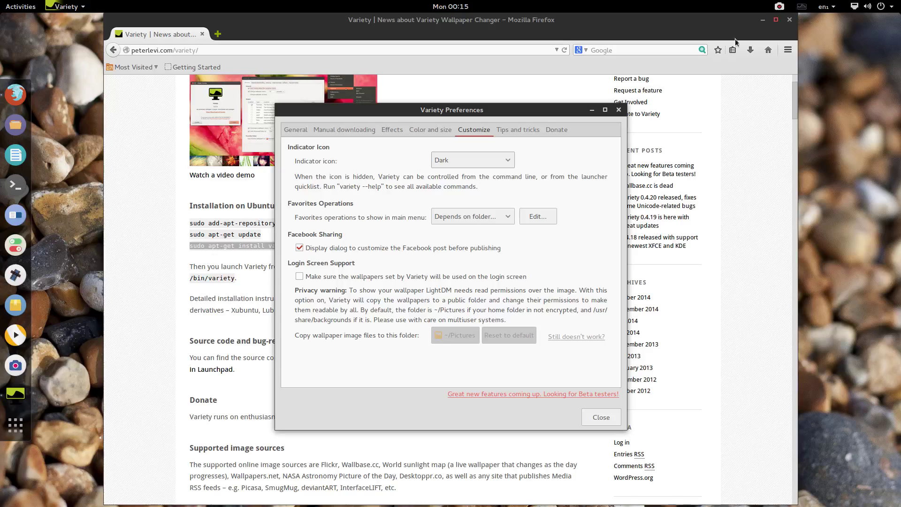
{"action": "left_click", "coordinate": [493, 164]}
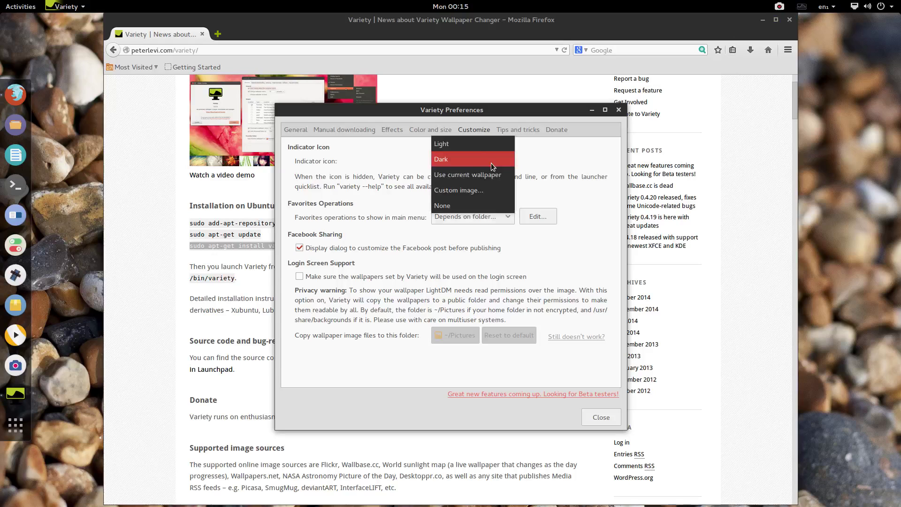
{"action": "left_click", "coordinate": [464, 142]}
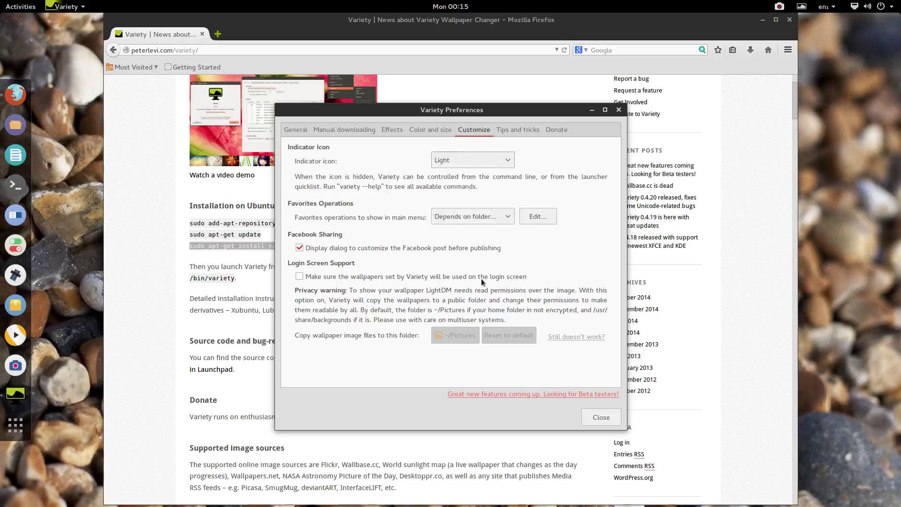
- Open the Tips and tricks page and scroll through its changelog and website links
{"action": "left_click", "coordinate": [518, 129]}
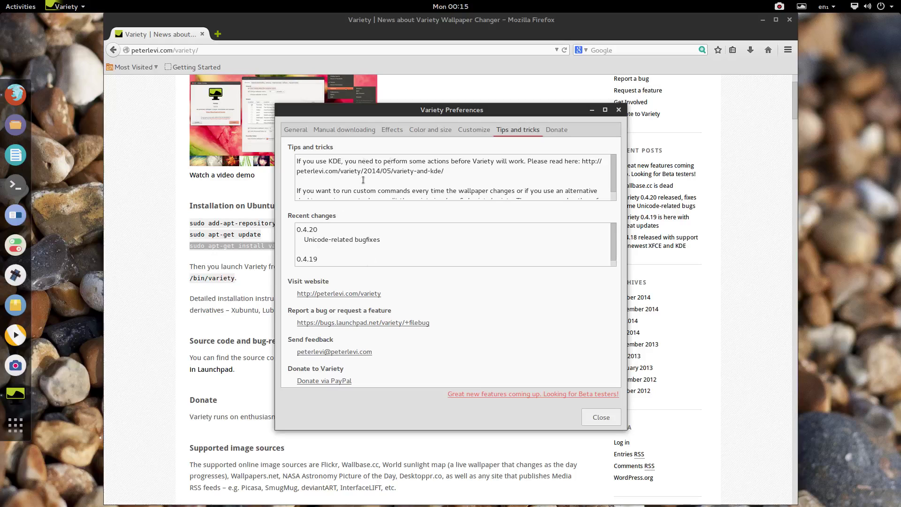
{"action": "scroll", "coordinate": [330, 187], "scroll_direction": "down", "scroll_amount": 5}
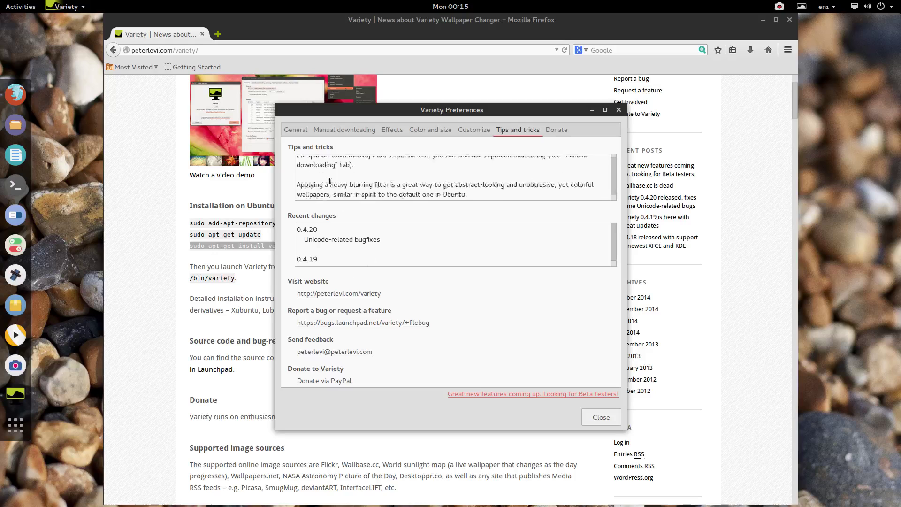
{"action": "scroll", "coordinate": [330, 184], "scroll_direction": "down", "scroll_amount": 2}
{"action": "scroll", "coordinate": [358, 244], "scroll_direction": "down", "scroll_amount": 1}
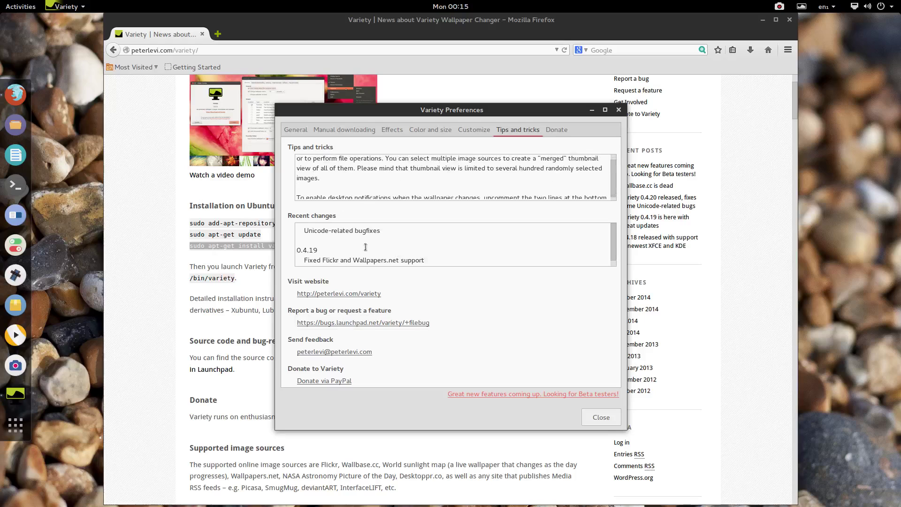
{"action": "scroll", "coordinate": [366, 248], "scroll_direction": "down", "scroll_amount": 4}
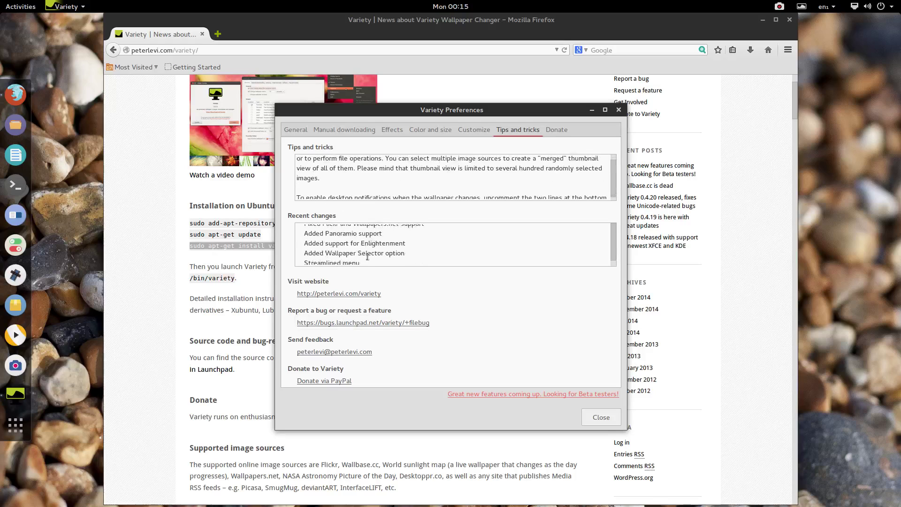
{"action": "scroll", "coordinate": [367, 256], "scroll_direction": "up", "scroll_amount": 5}
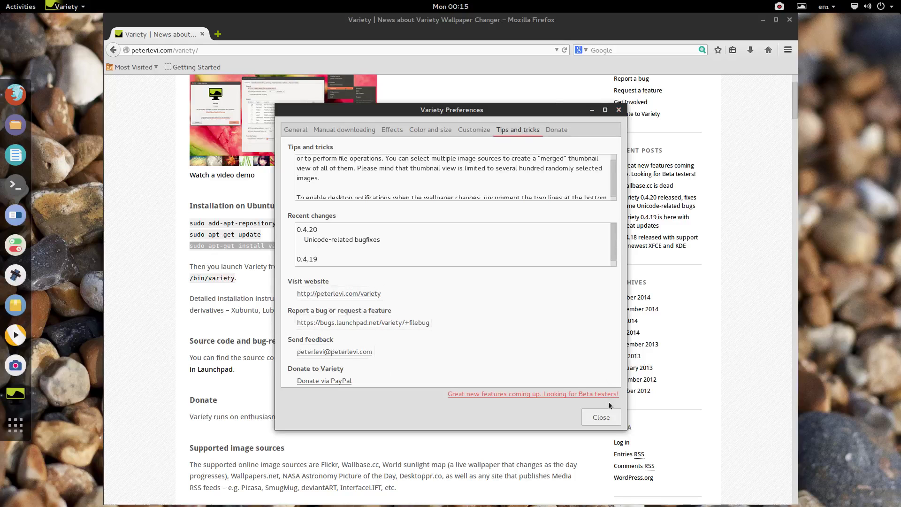
- Close Preferences, minimize Firefox, and show the Recent Downloads thumbnail strip
{"action": "left_click", "coordinate": [605, 415]}
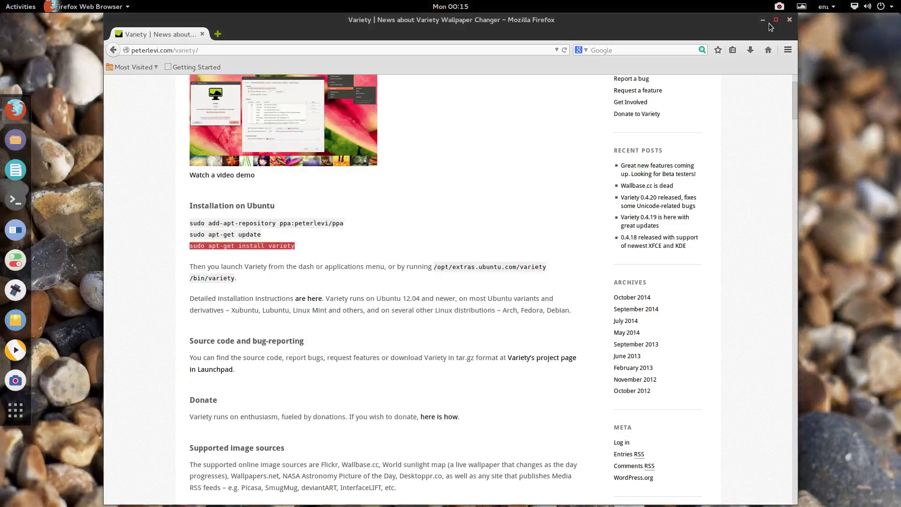
{"action": "left_click", "coordinate": [762, 20]}
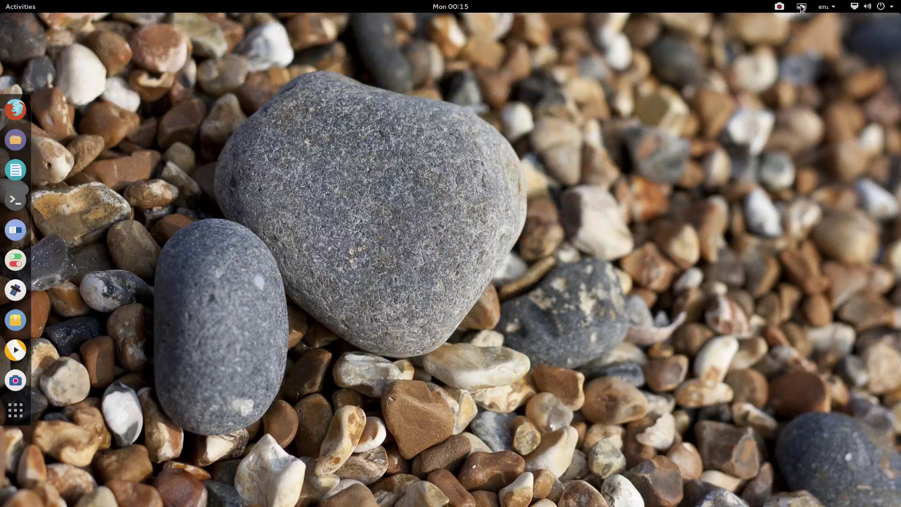
{"action": "left_click", "coordinate": [801, 7]}
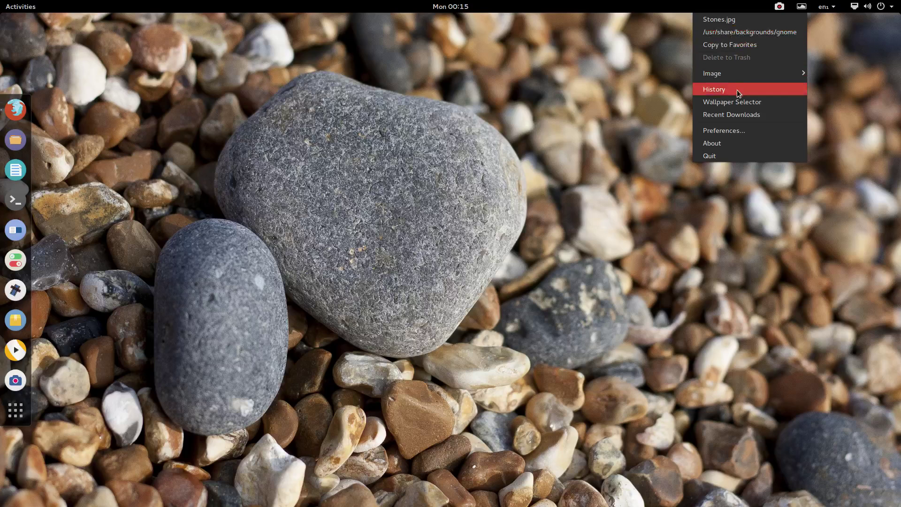
{"action": "left_click", "coordinate": [733, 116]}
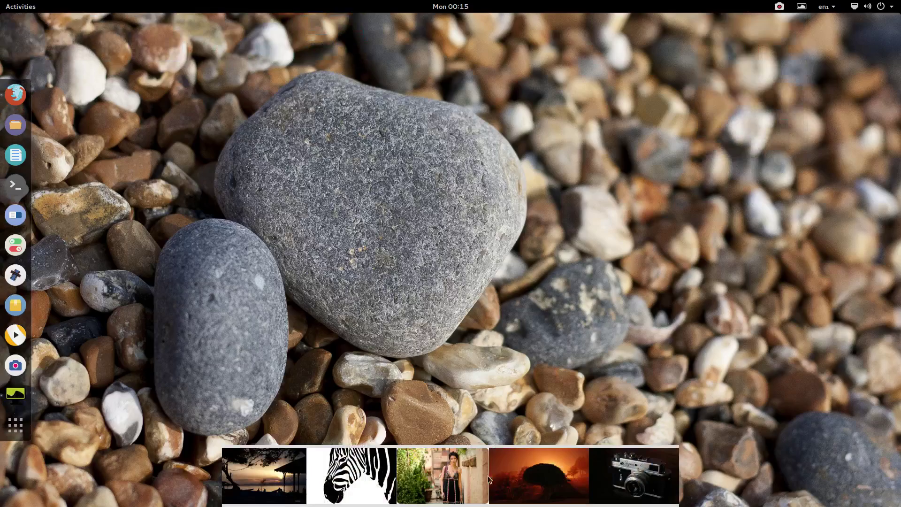
- Try the woman, sunset beach, misty tree and camera wallpapers, then settle on the zebra image
{"action": "left_click", "coordinate": [449, 484]}
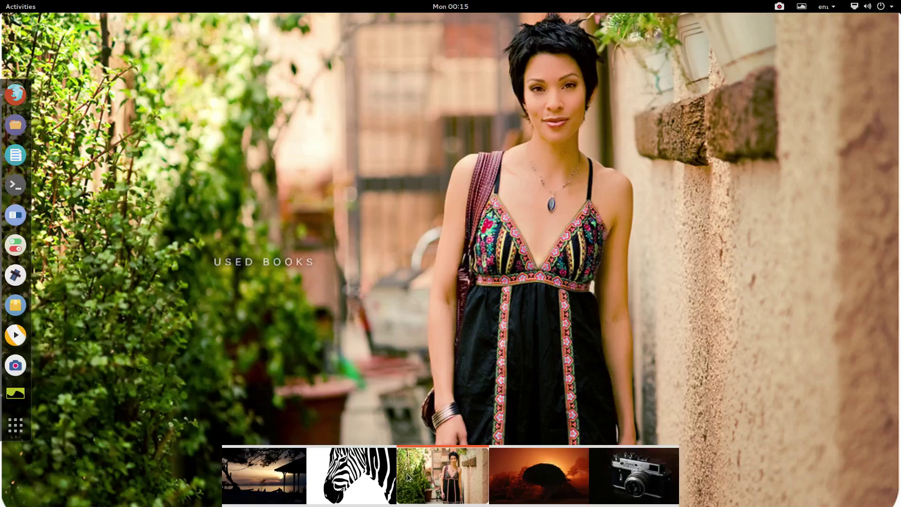
{"action": "left_click", "coordinate": [349, 481]}
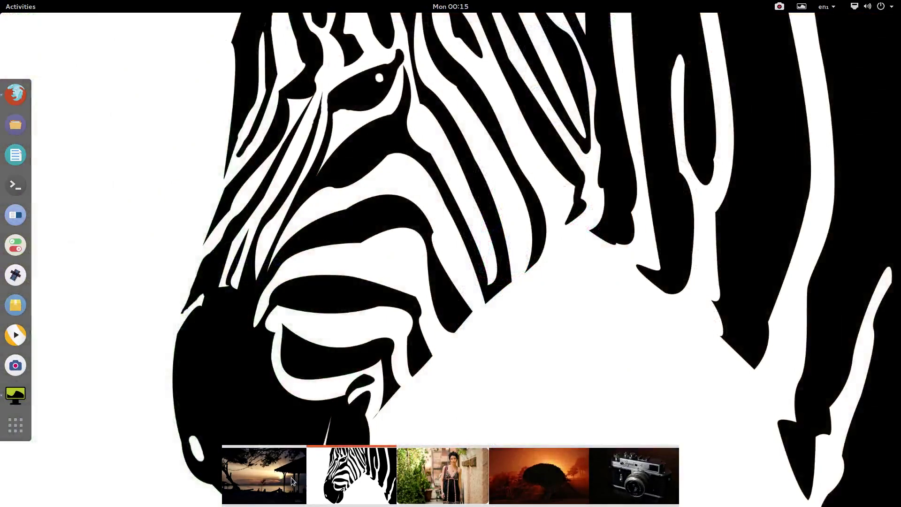
{"action": "left_click", "coordinate": [276, 480]}
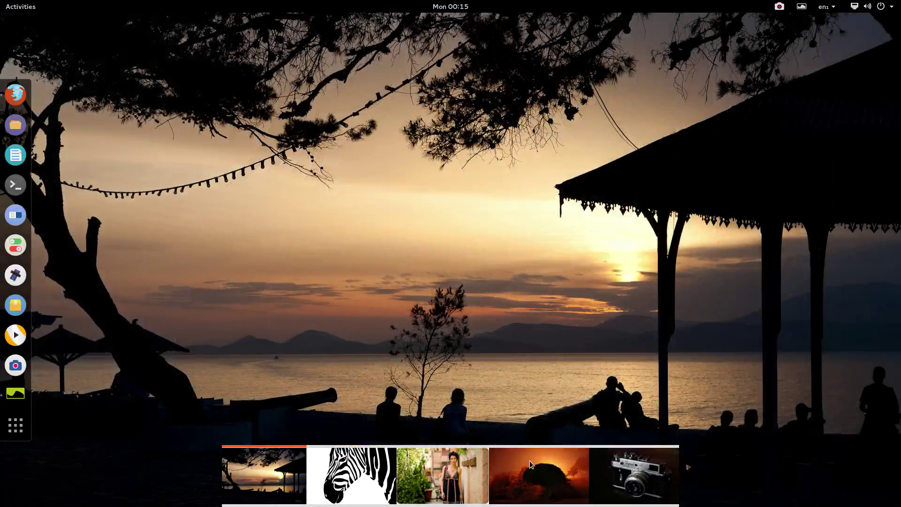
{"action": "left_click", "coordinate": [529, 460]}
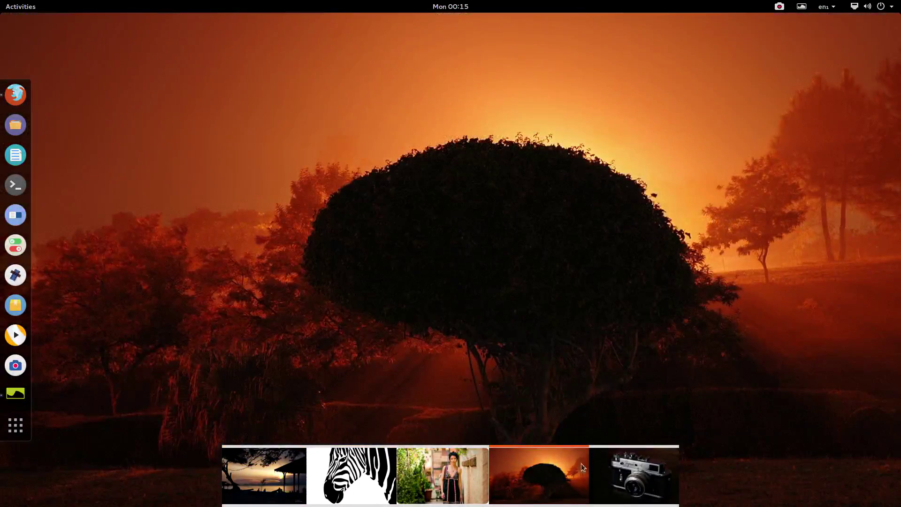
{"action": "left_click", "coordinate": [649, 466]}
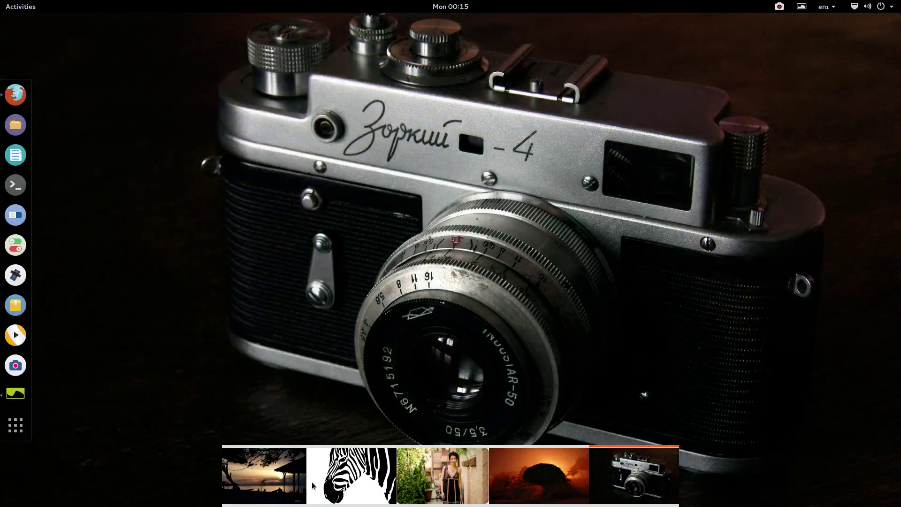
{"action": "left_click", "coordinate": [271, 478]}
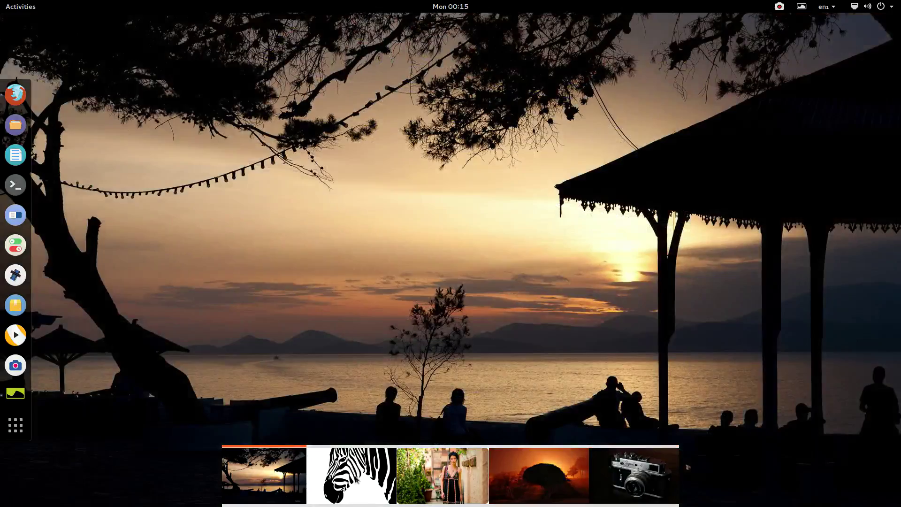
{"action": "left_click", "coordinate": [356, 480]}
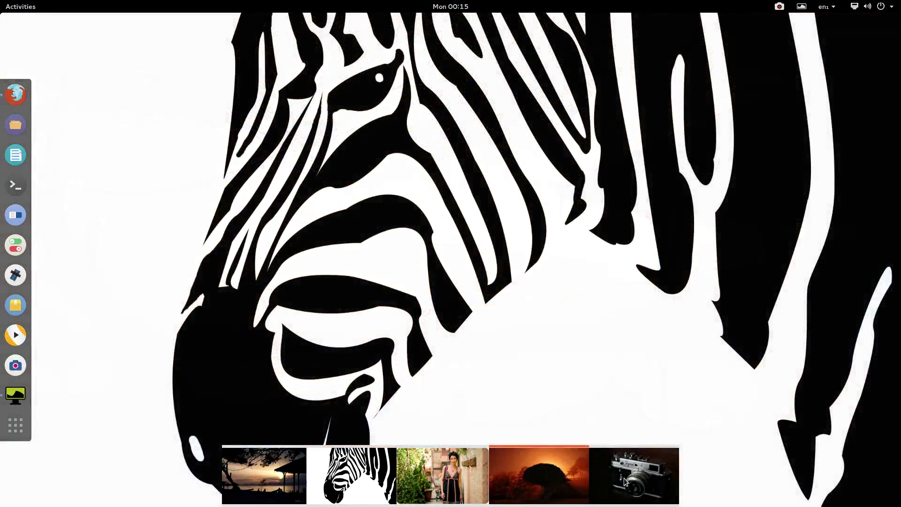
{"action": "left_click", "coordinate": [631, 482]}
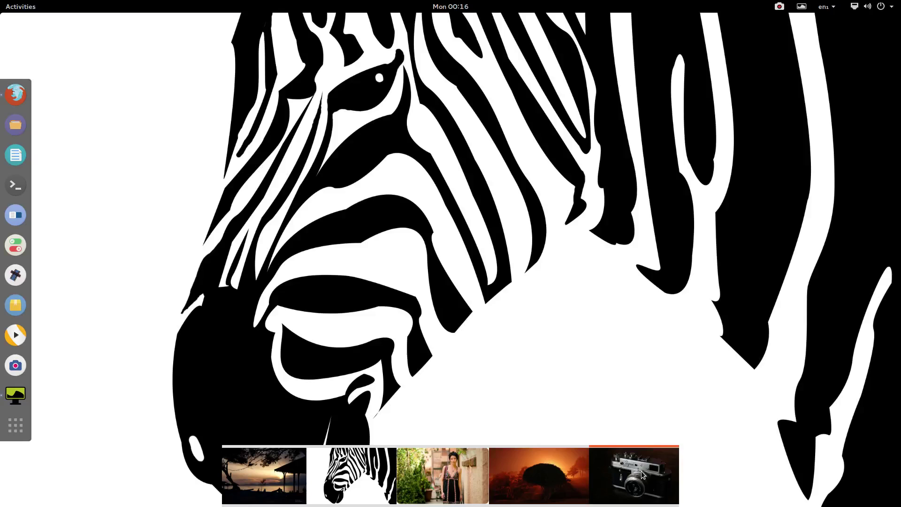
{"action": "left_click", "coordinate": [346, 488]}
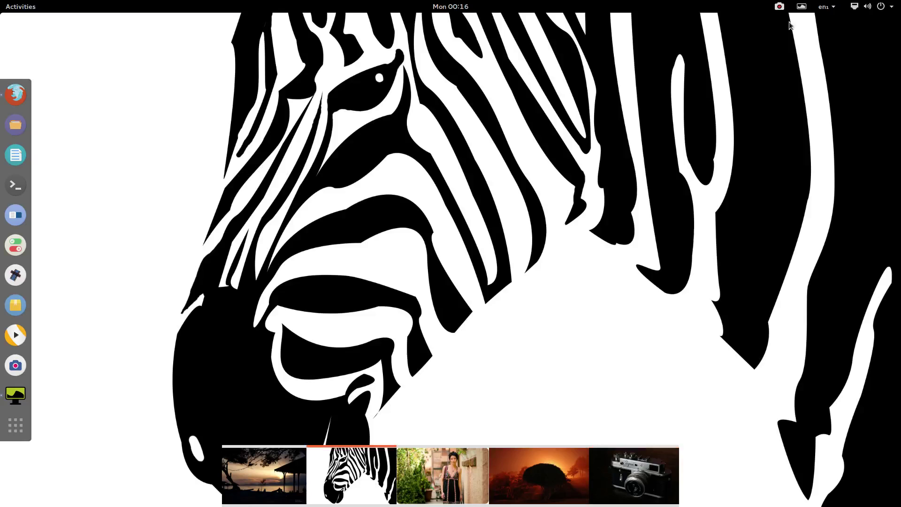
- Copy the zebra wallpaper to Favorites and turn off the Recent Downloads strip
{"action": "left_click", "coordinate": [802, 7]}
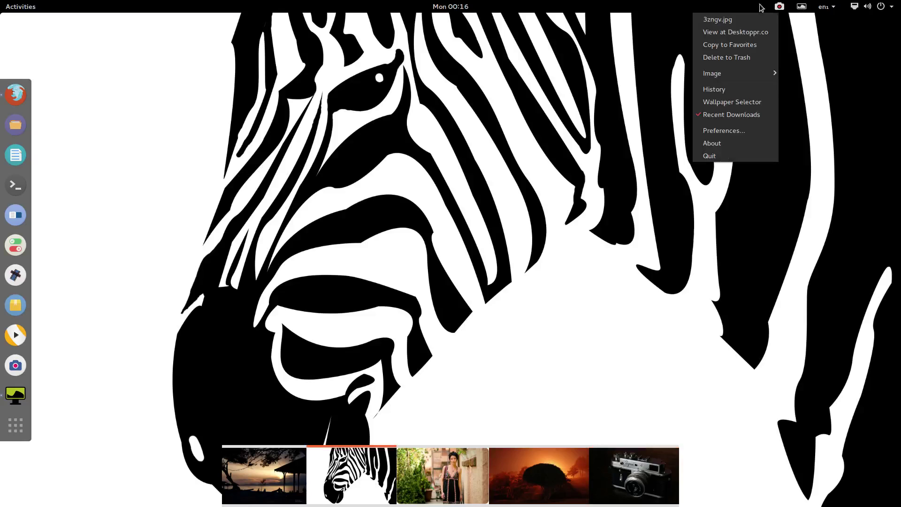
{"action": "left_click", "coordinate": [735, 45]}
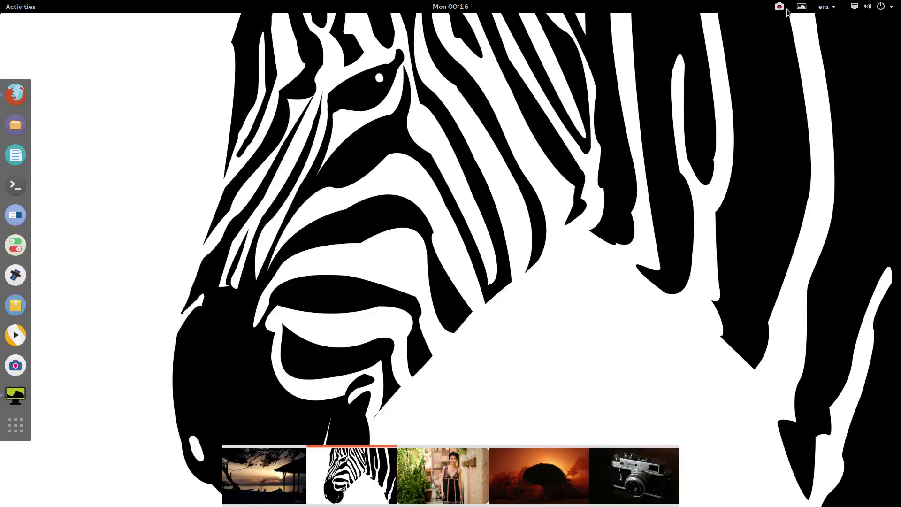
{"action": "left_click", "coordinate": [802, 8]}
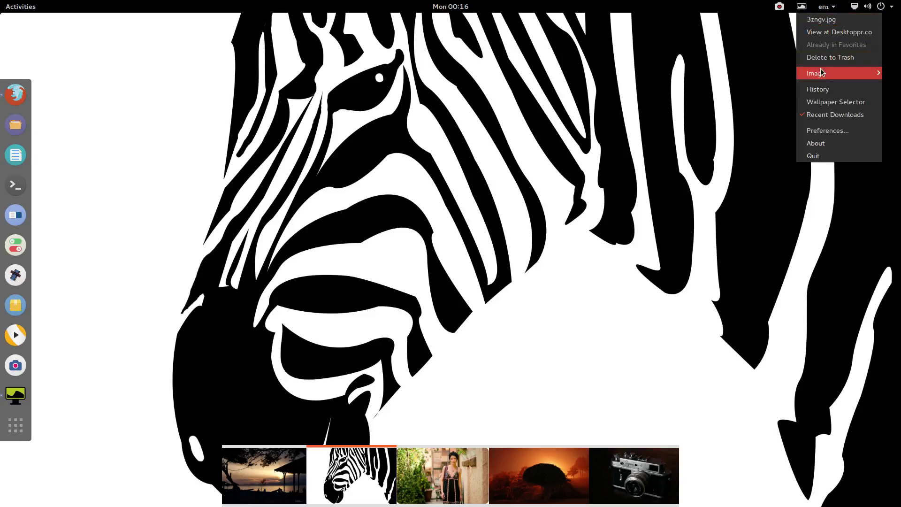
{"action": "left_click", "coordinate": [820, 116]}
- Open the Wallpaper Selector strip, scroll through it, then close it again
{"action": "left_click", "coordinate": [820, 119]}
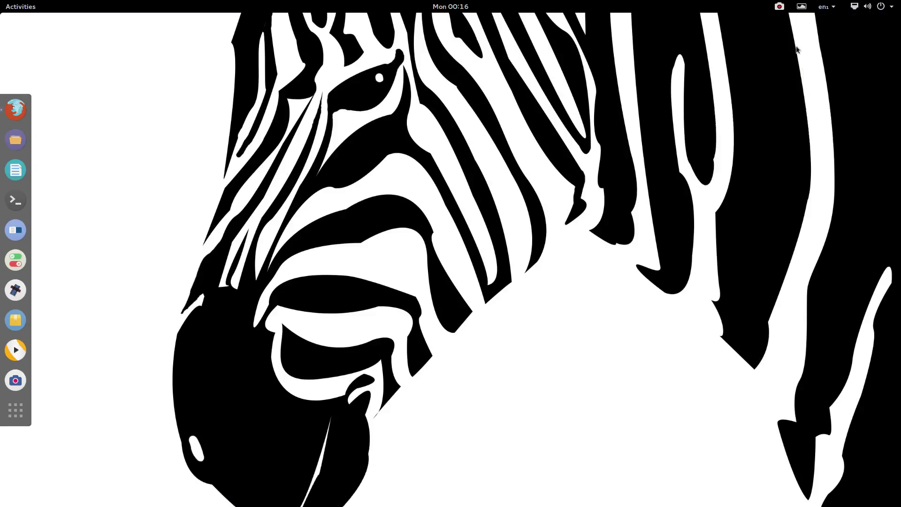
{"action": "left_click", "coordinate": [802, 7]}
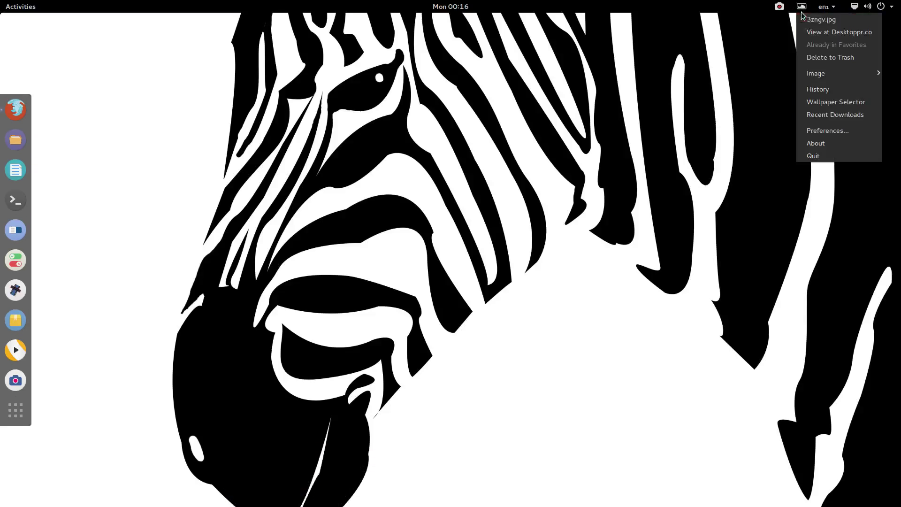
{"action": "left_click", "coordinate": [822, 102]}
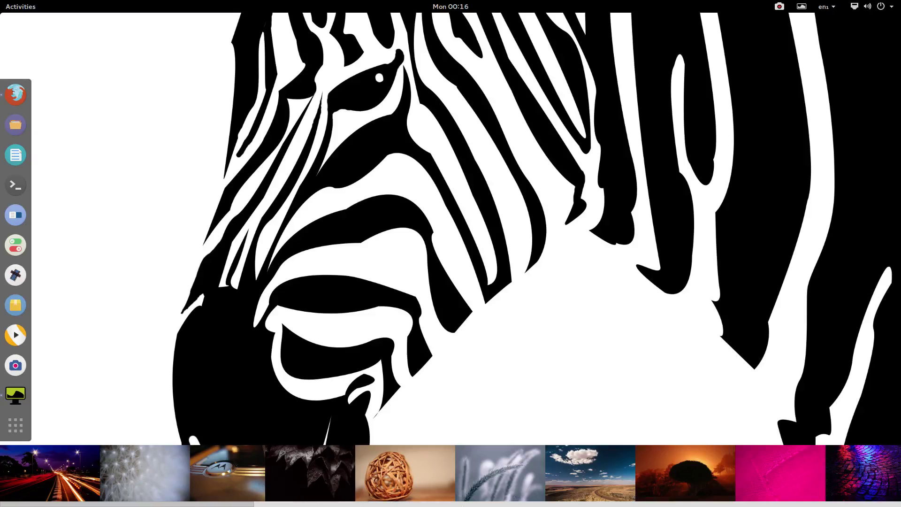
{"action": "scroll", "coordinate": [742, 491], "scroll_direction": "down", "scroll_amount": 15}
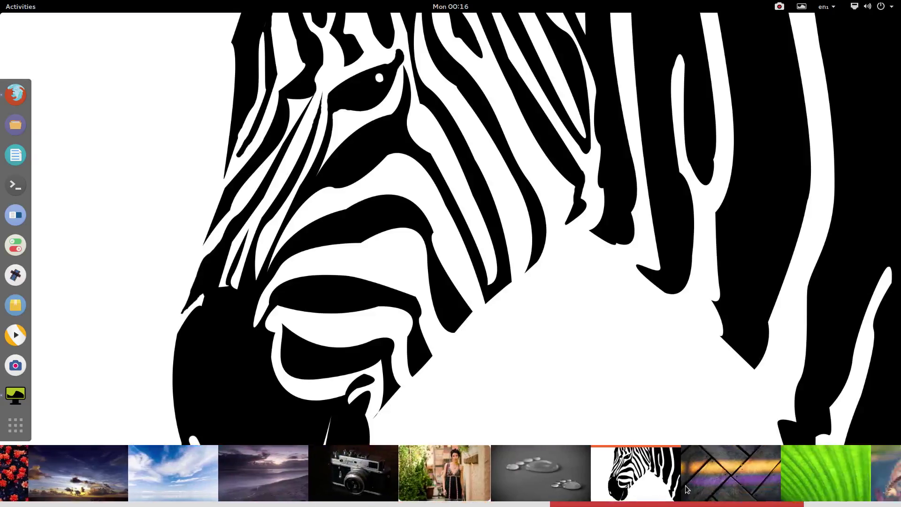
{"action": "scroll", "coordinate": [742, 492], "scroll_direction": "up", "scroll_amount": 15}
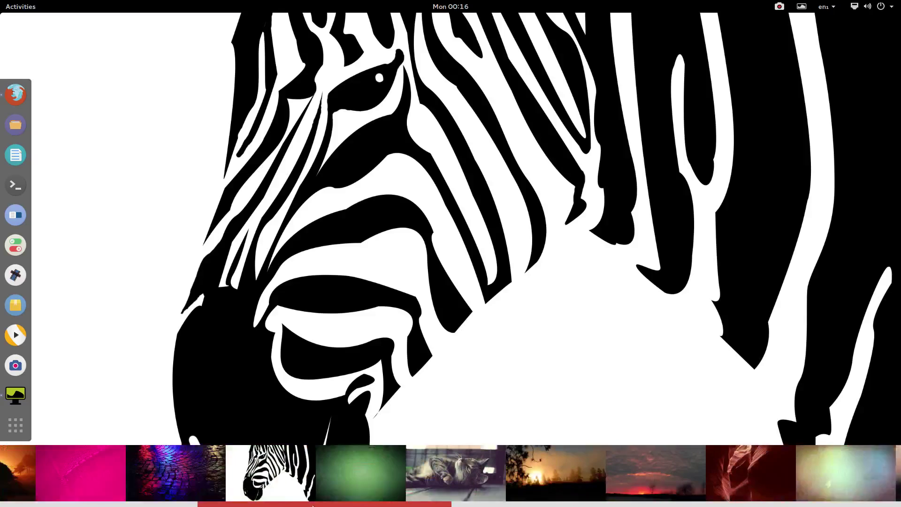
{"action": "left_click", "coordinate": [802, 9]}
{"action": "left_click", "coordinate": [835, 101]}
{"action": "left_click", "coordinate": [803, 7]}
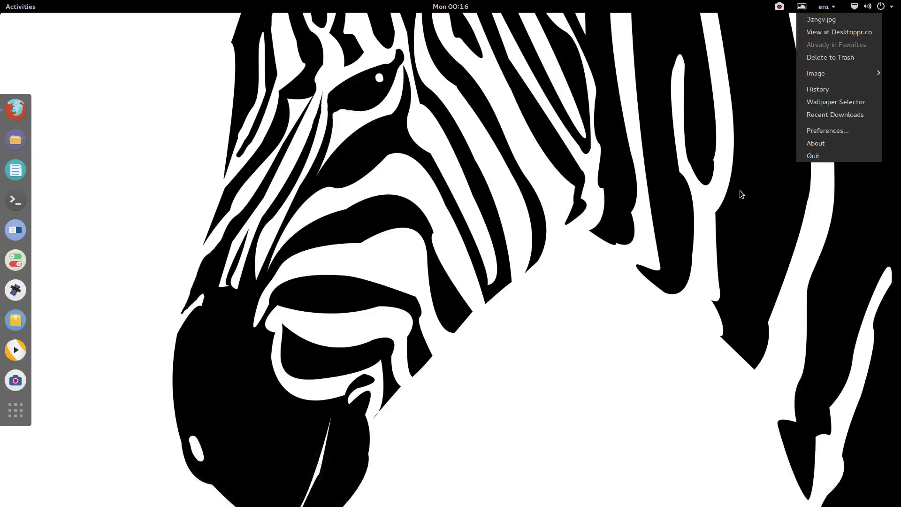
{"action": "left_click", "coordinate": [674, 141]}
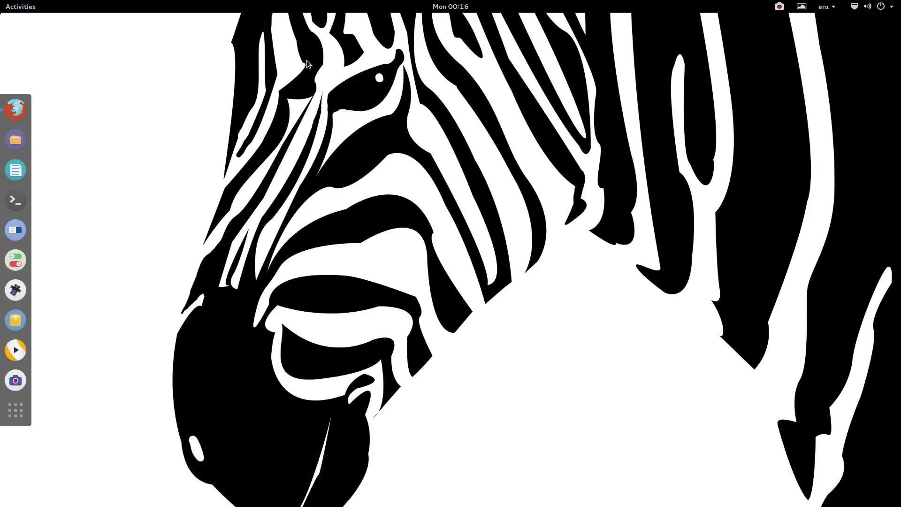